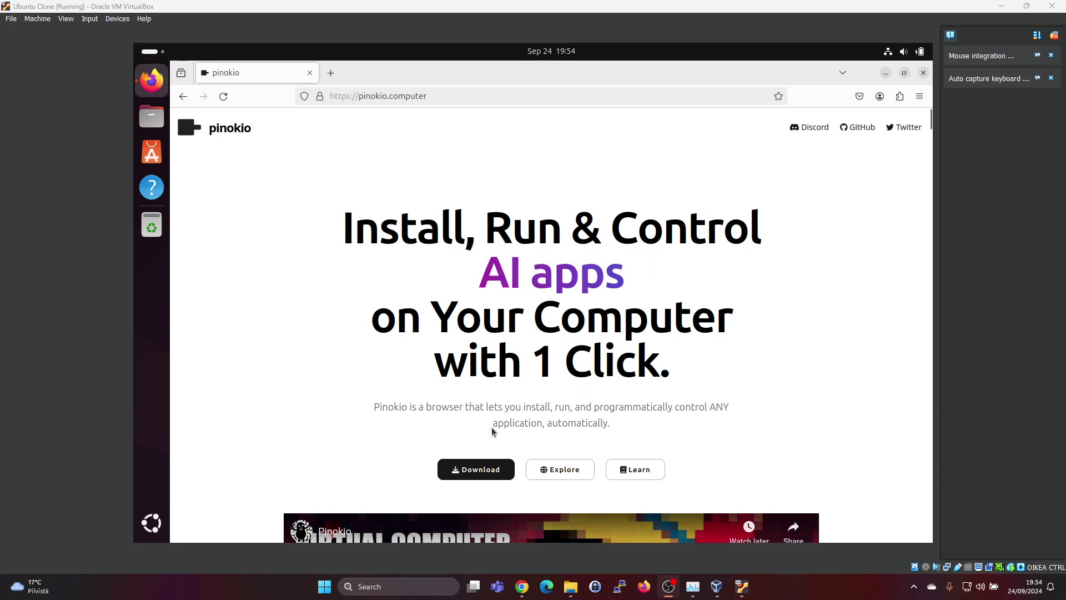
scroll(492, 431, "down", 1)
scroll(483, 405, "down", 3)
scroll(483, 405, "down", 2)
scroll(488, 404, "down", 5)
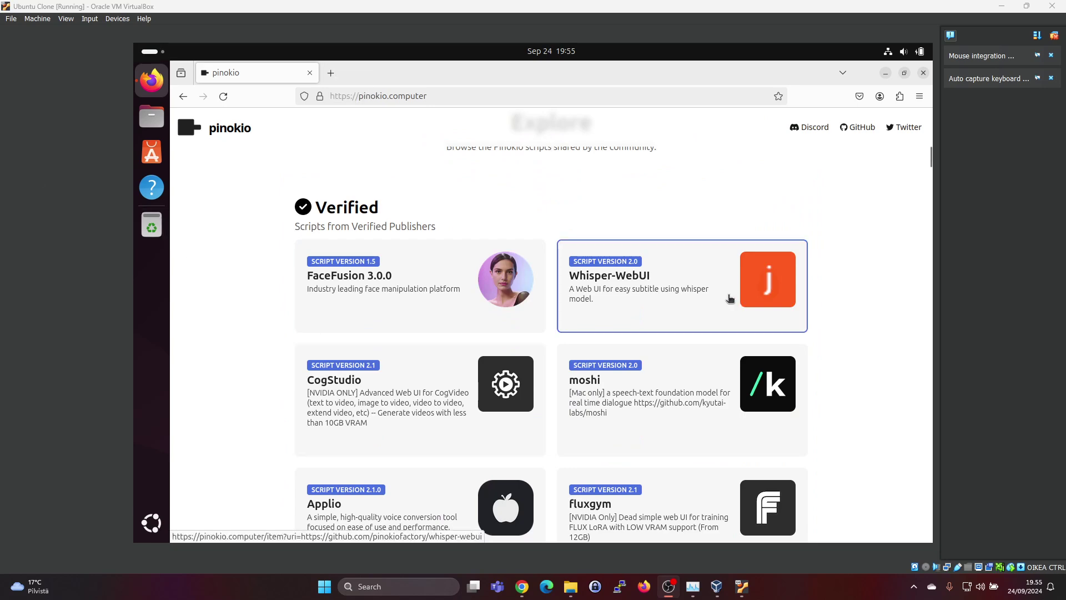
scroll(464, 381, "down", 3)
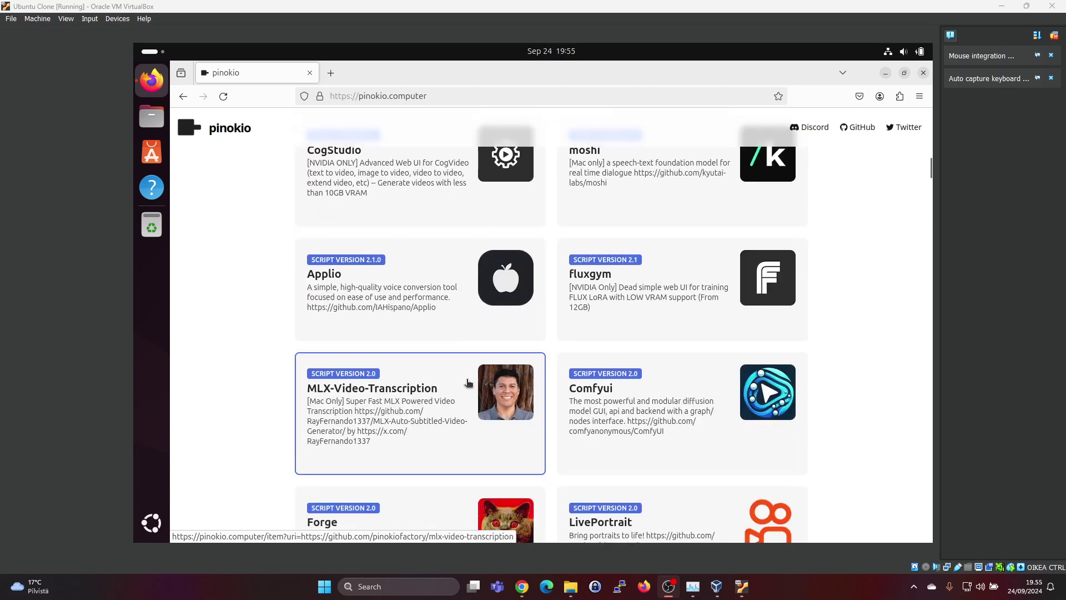
scroll(533, 400, "down", 1)
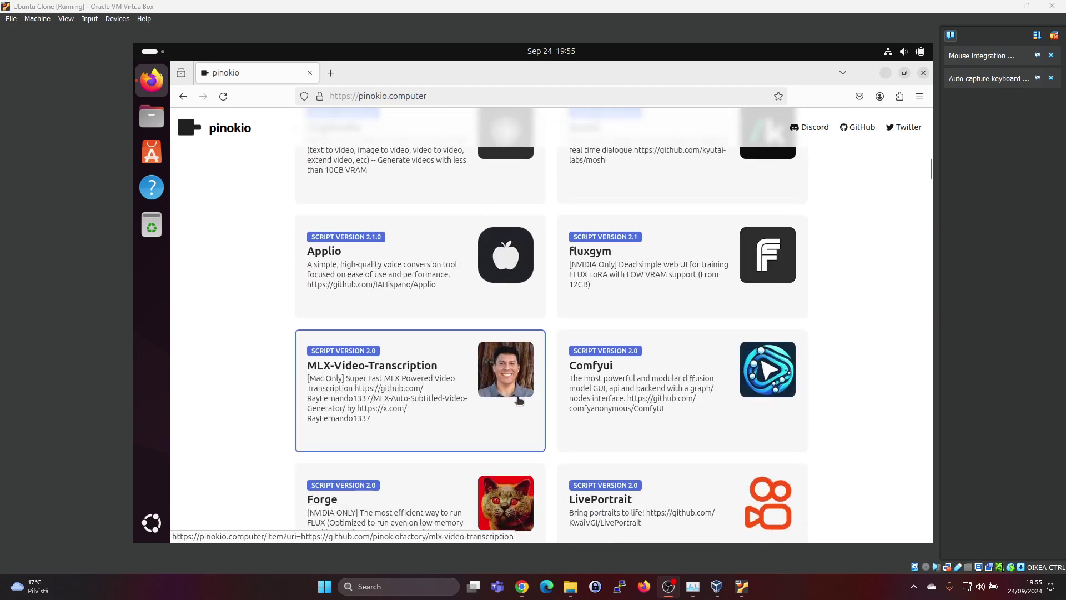
scroll(517, 400, "down", 2)
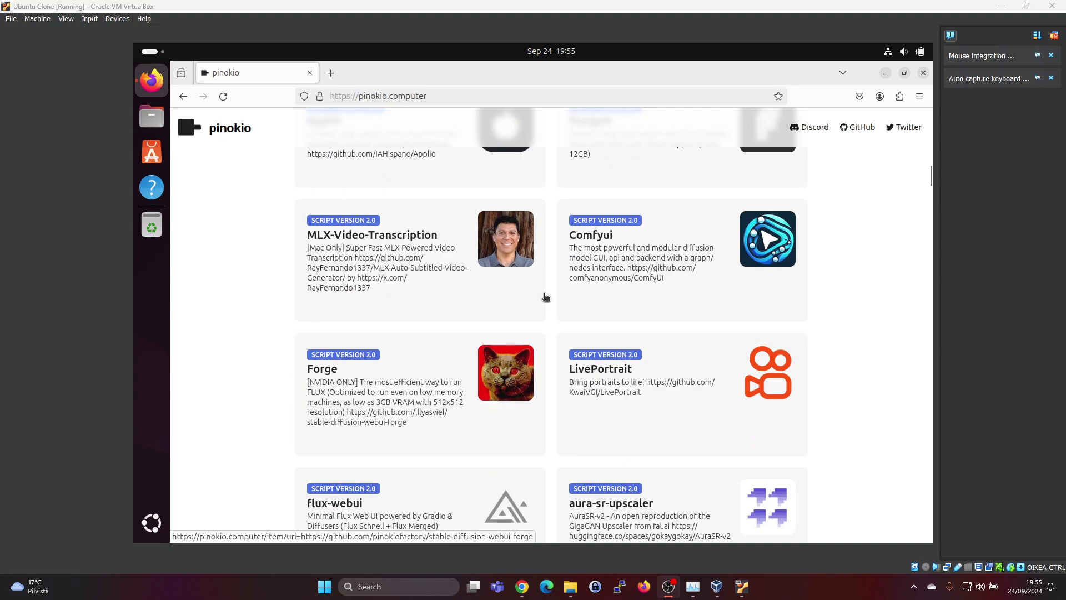
scroll(492, 300, "up", 1)
scroll(497, 302, "up", 5)
scroll(496, 302, "up", 4)
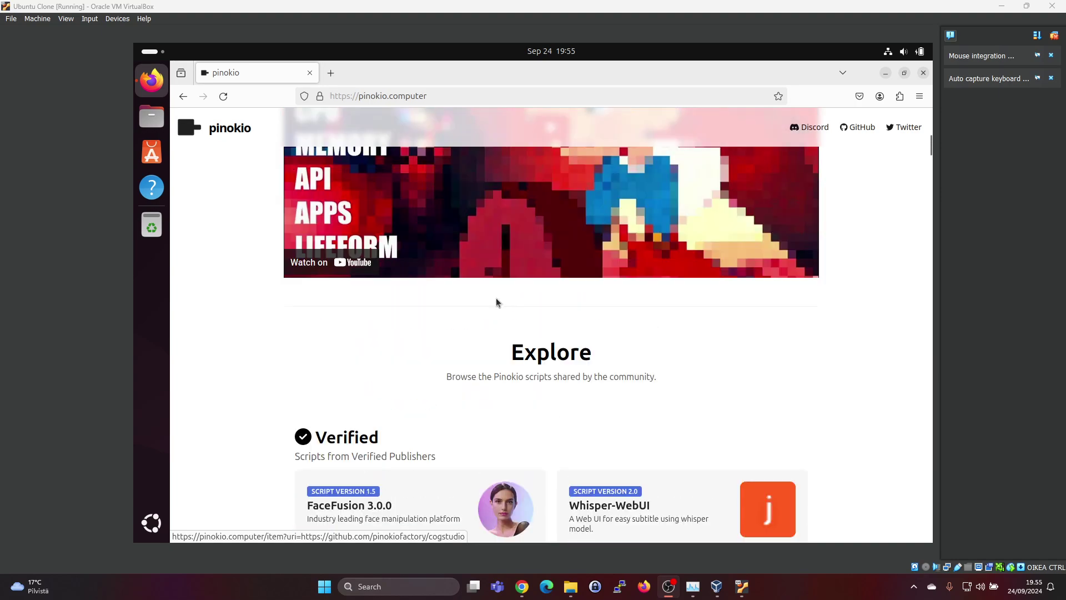
scroll(497, 303, "up", 3)
scroll(497, 302, "up", 3)
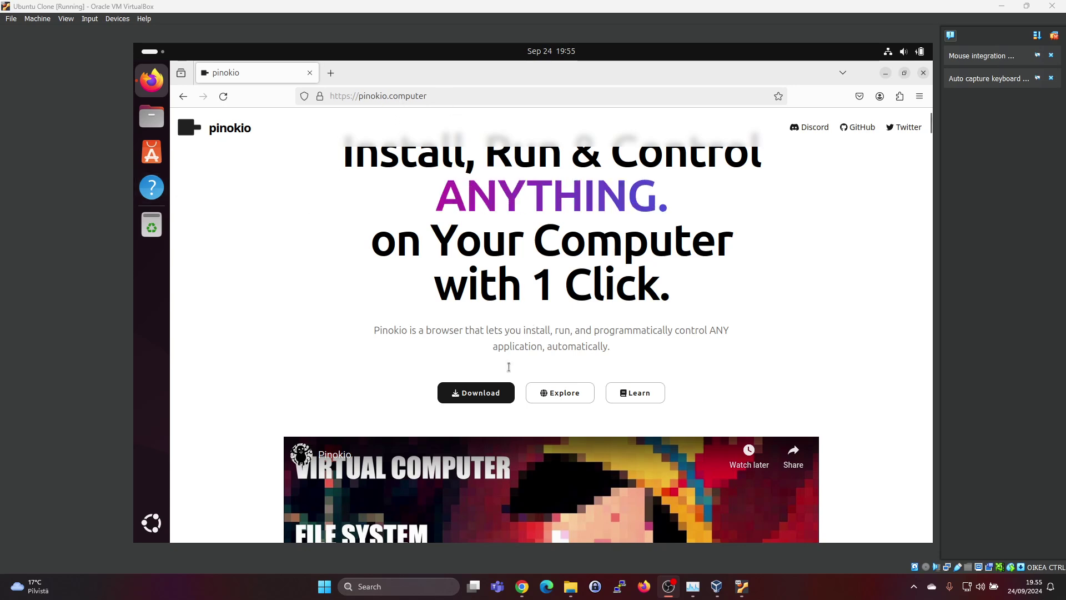
Step: Go from the Pinokio homepage Download link to the docs' Linux install section
left_click(478, 401)
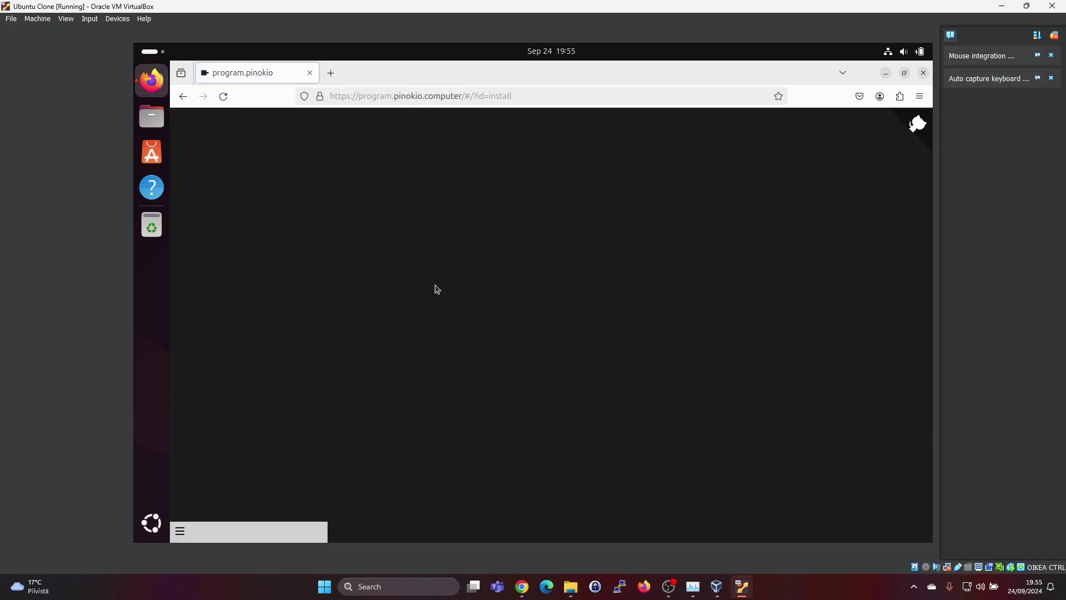
scroll(362, 328, "down", 5)
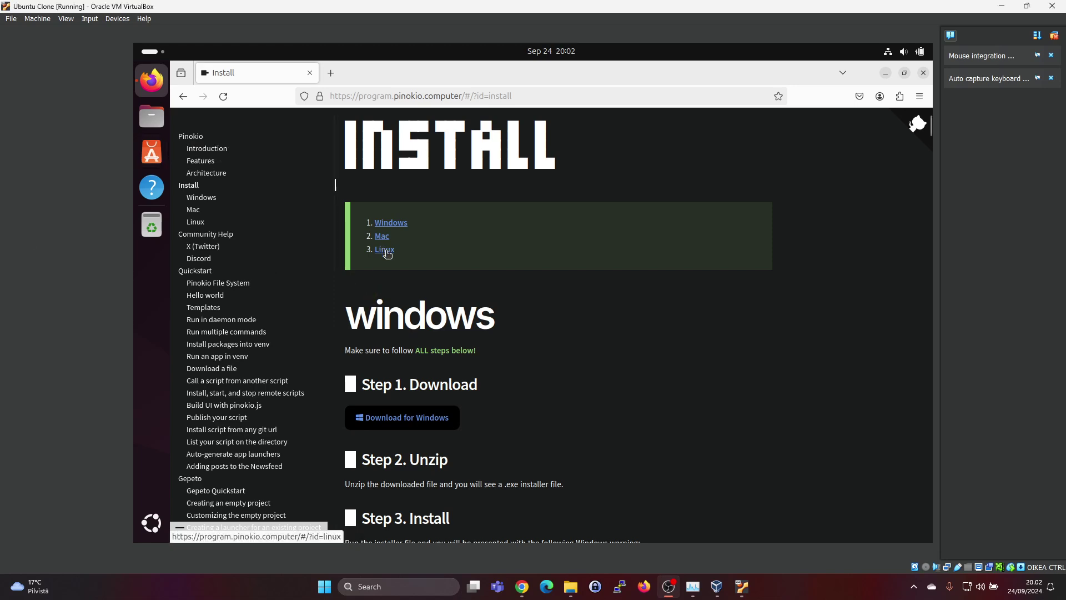
left_click(385, 254)
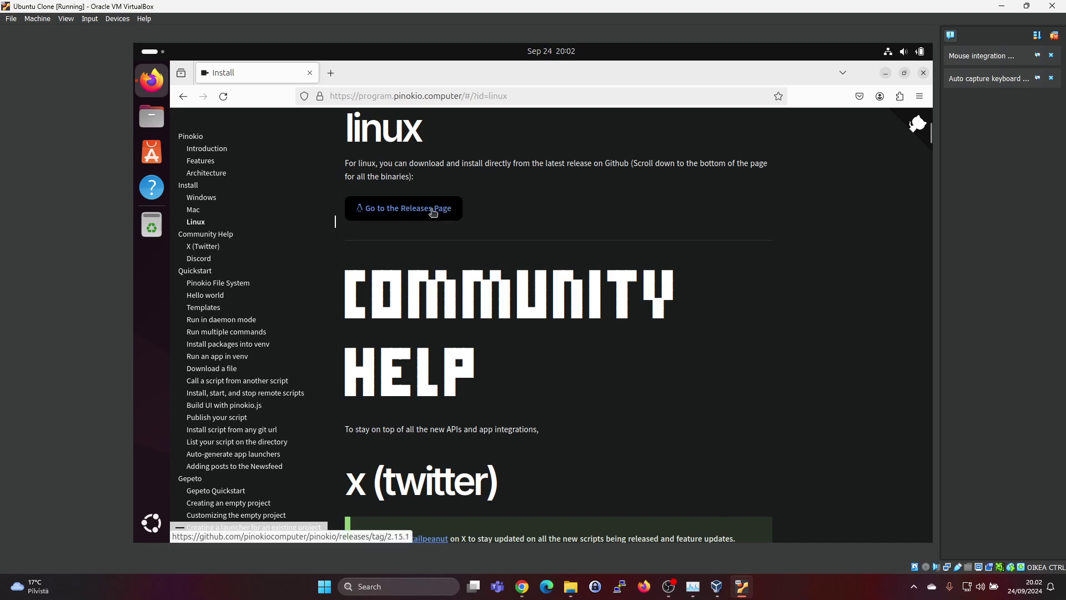
Step: Get Pinokio_2.15.1_amd64.deb from the latest GitHub release and reveal it in Downloads
left_click(432, 212)
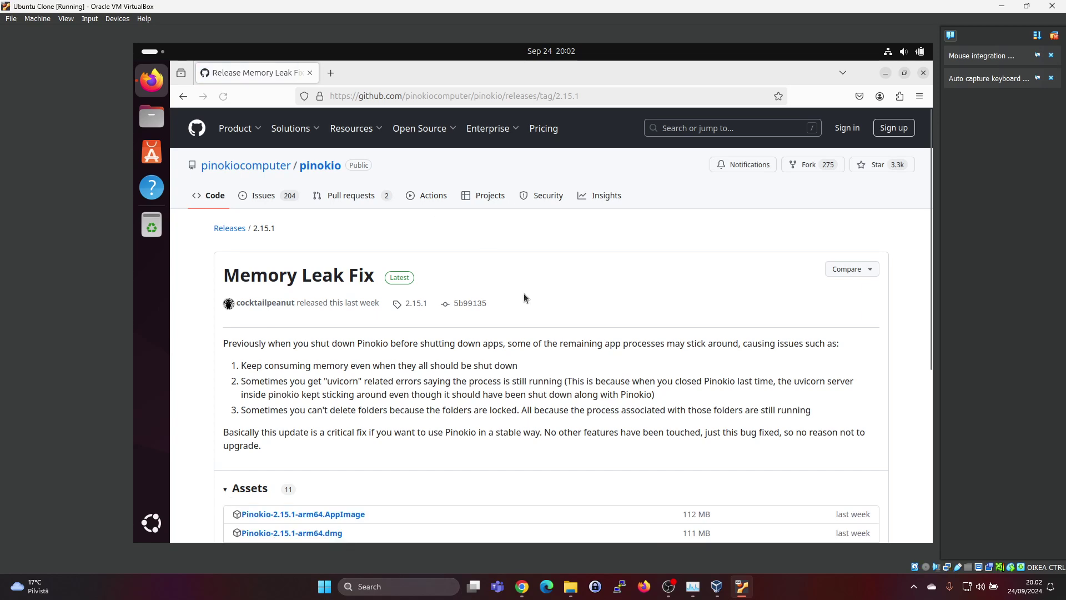
scroll(527, 345, "down", 3)
scroll(526, 346, "down", 2)
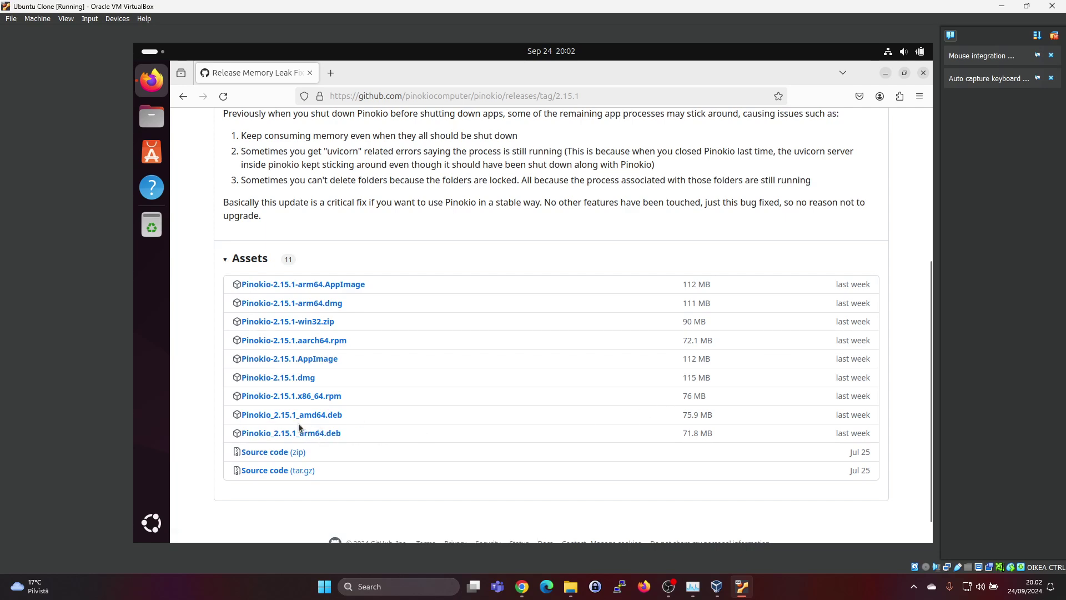
left_click(315, 421)
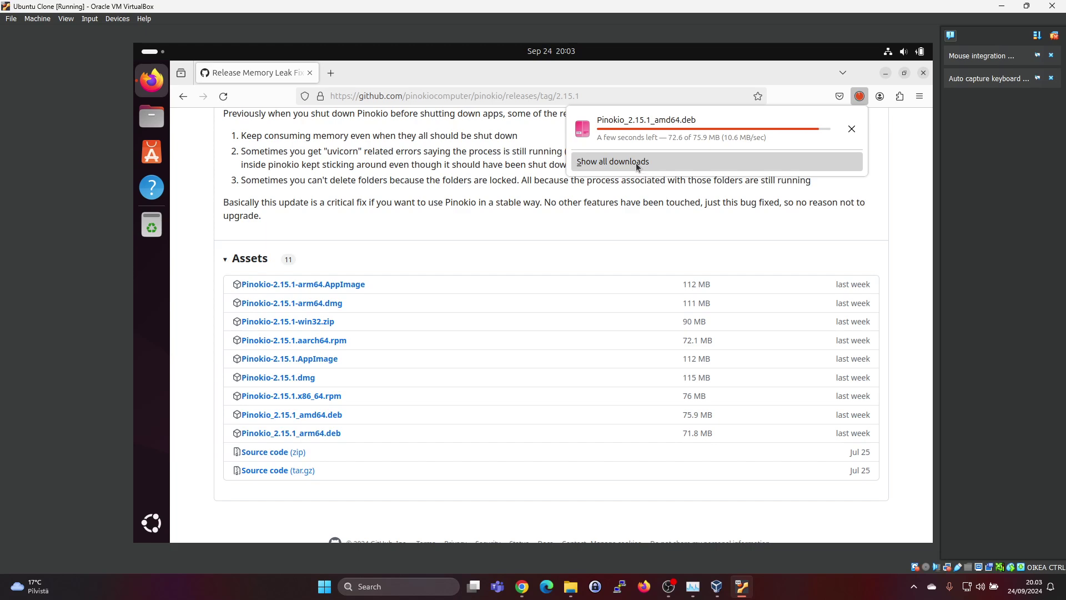
left_click(624, 161)
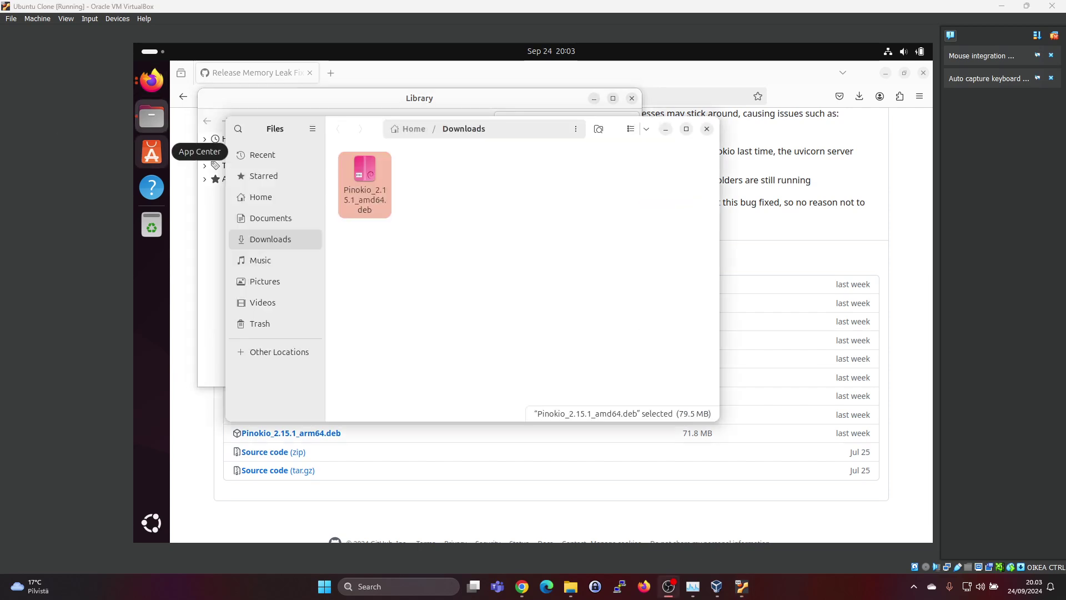
Step: Install gdebi with sudo apt-get, then load Pinokio_2.15.1_amd64.deb into GDebi
double_click(358, 175)
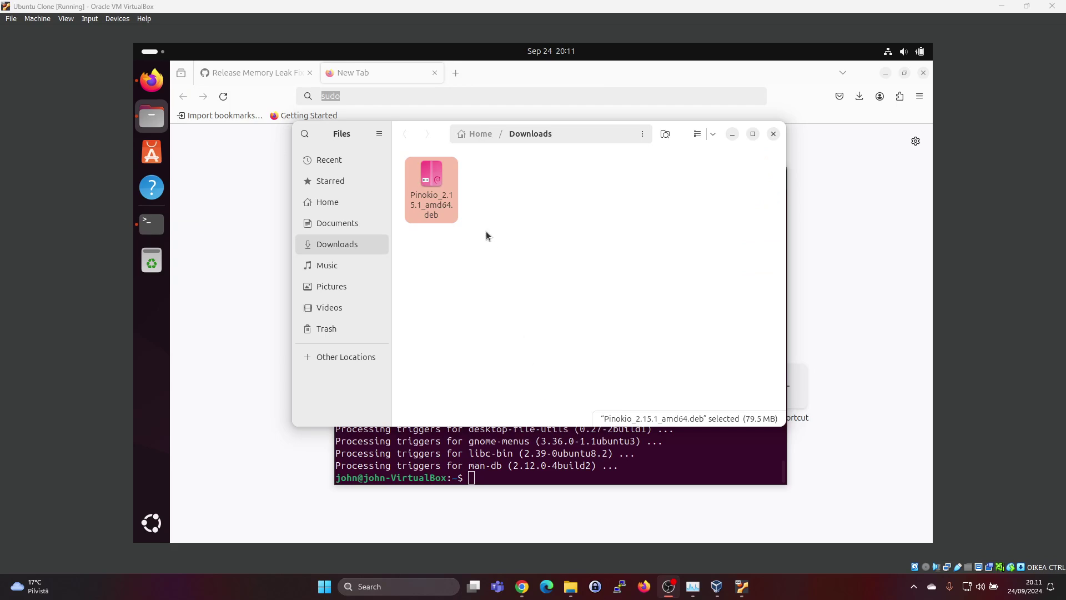
left_click(637, 476)
type("sudo apt-get install gdebi")
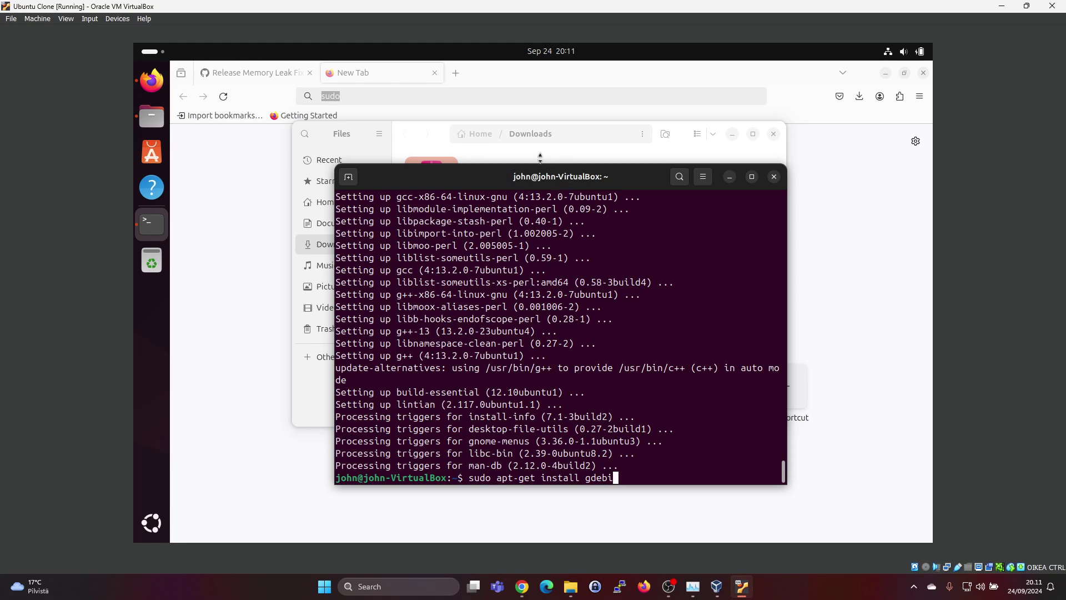
left_click(509, 163)
double_click(433, 182)
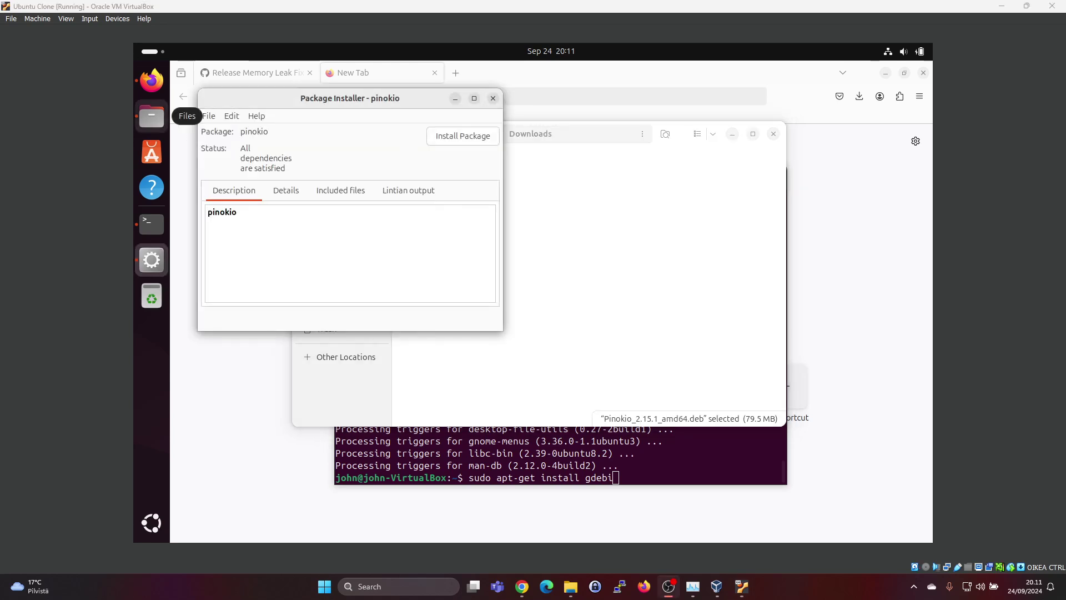
Step: Review the package details and install Pinokio 2.15.1, authenticating with the password
left_click(288, 198)
left_click(236, 196)
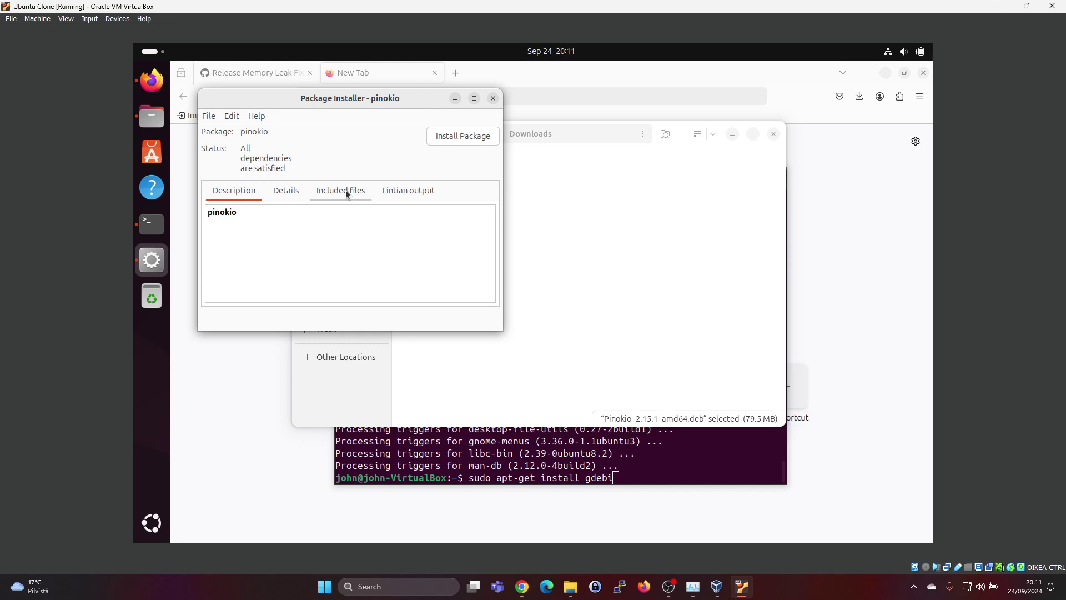
left_click(457, 136)
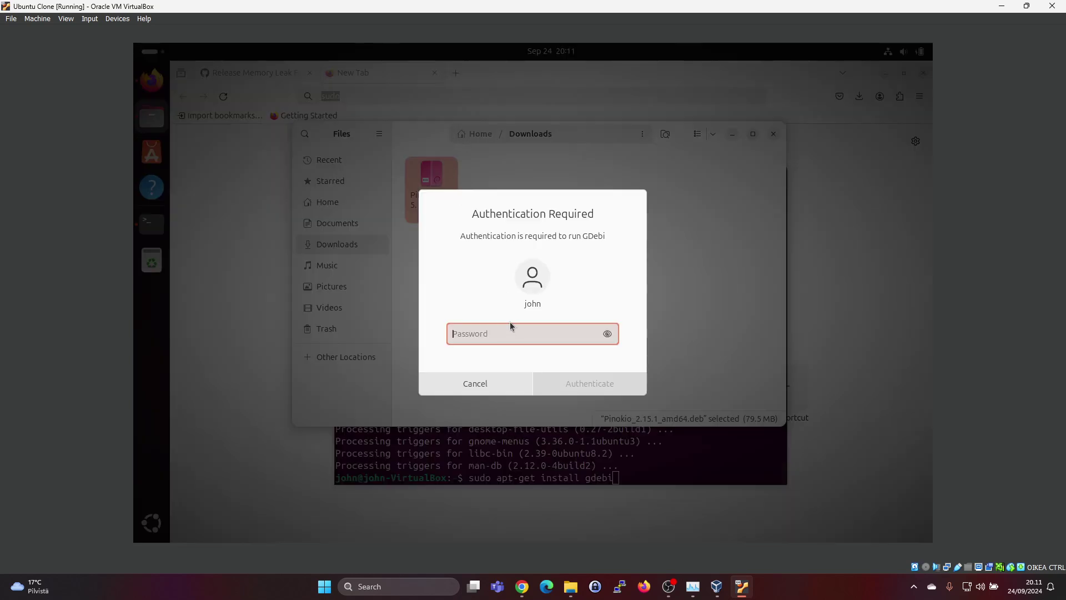
key("Return")
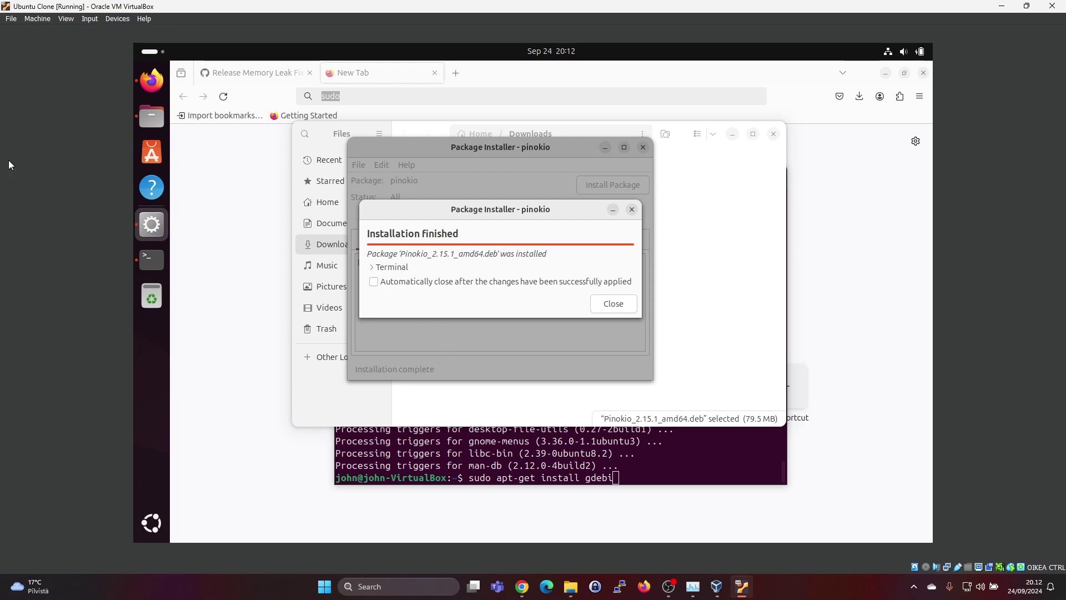
Step: Check the installation log, dismiss the finished notice and close GDebi
left_click(385, 267)
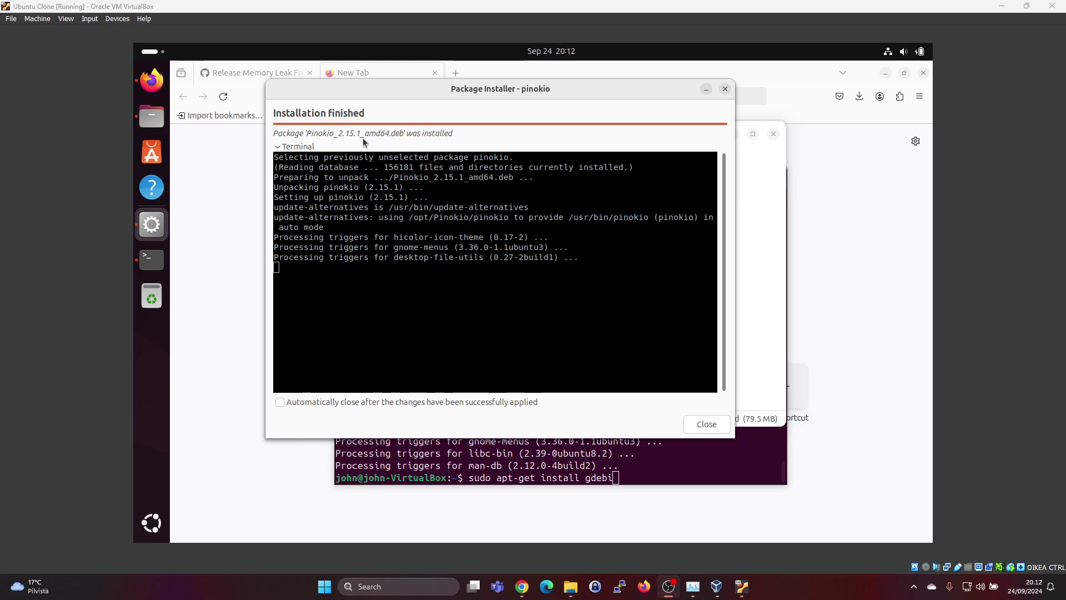
left_click(707, 425)
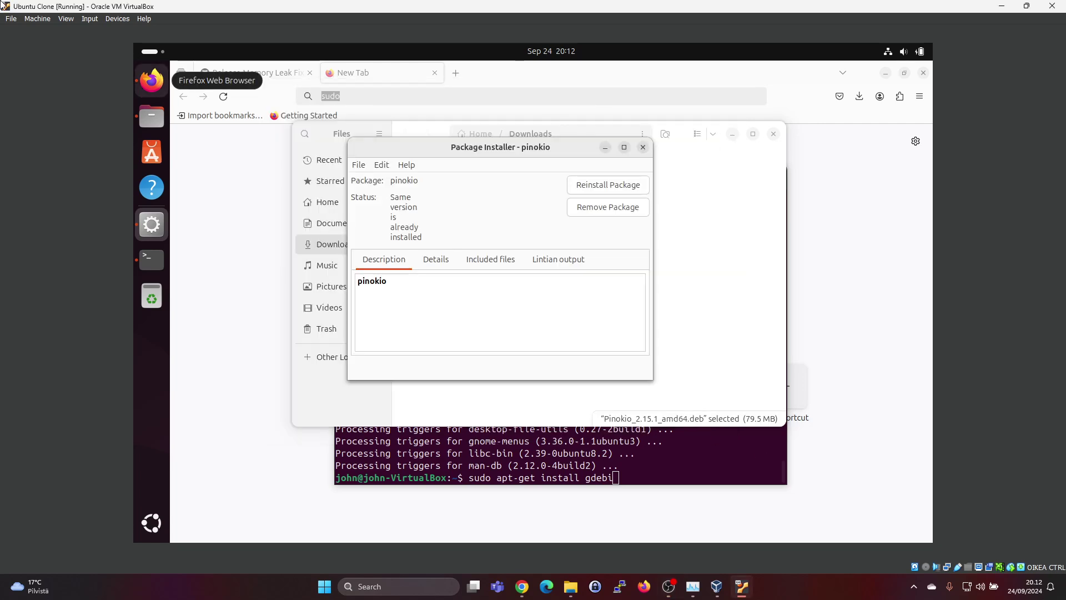
left_click(643, 148)
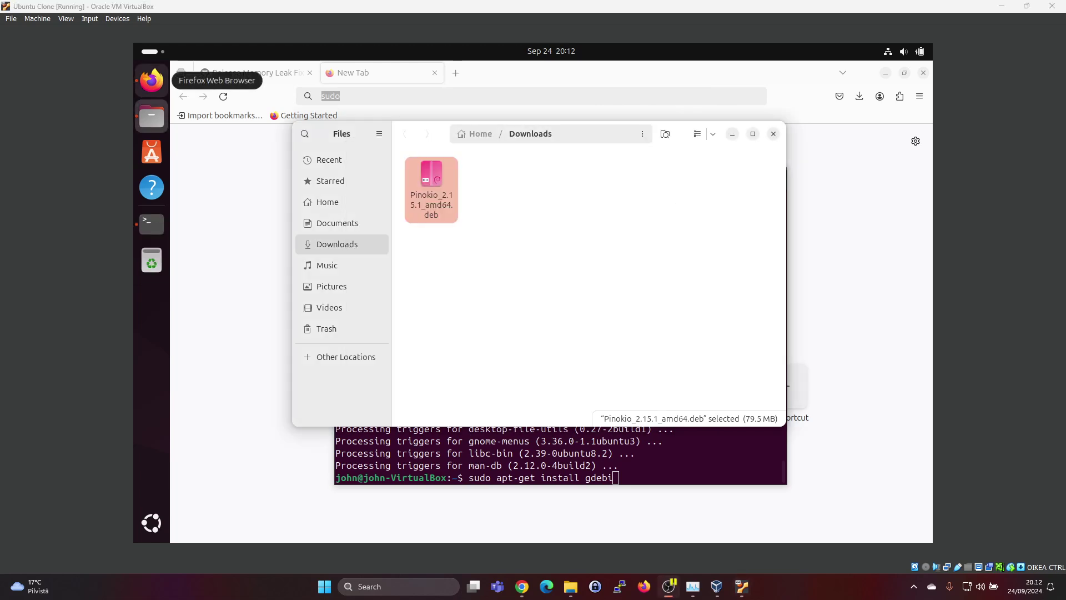
Step: Reveal the desktop, search Show Apps for 'pinokio' and start the Pinokio app
key("super+d")
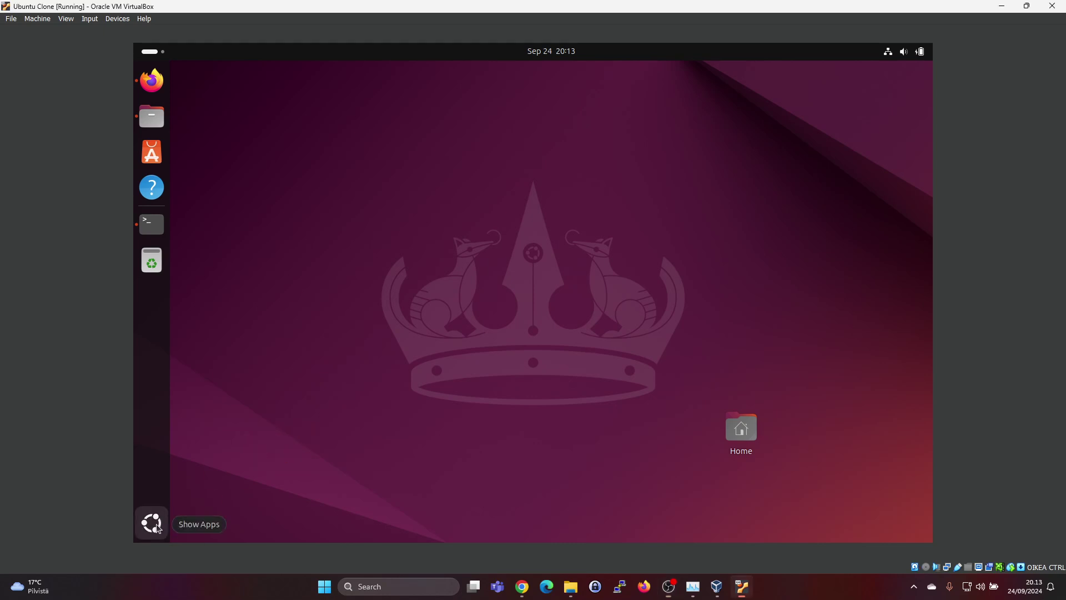
left_click(152, 523)
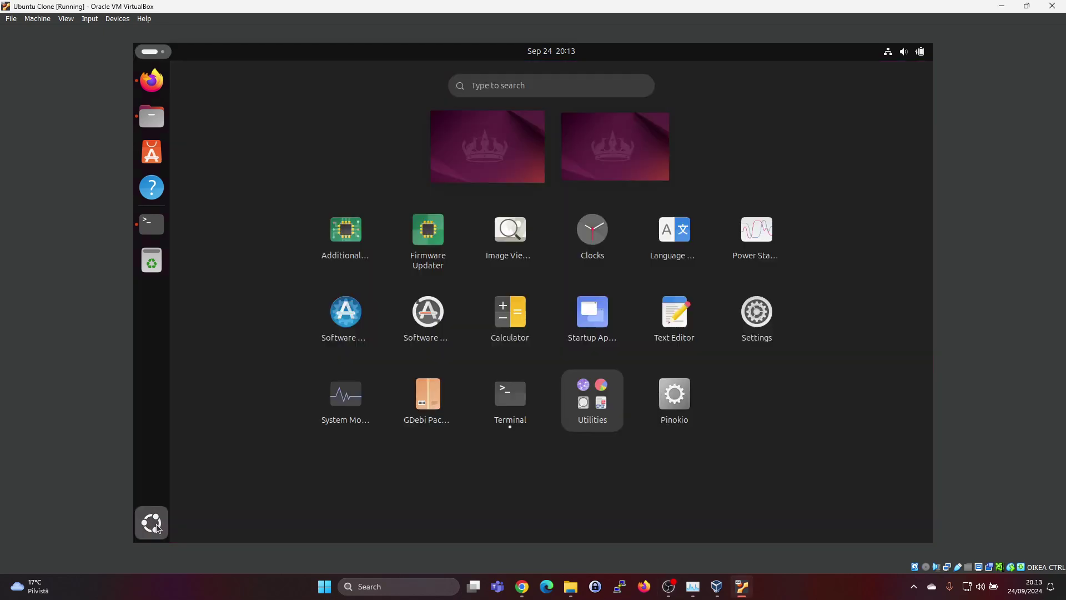
left_click(531, 88)
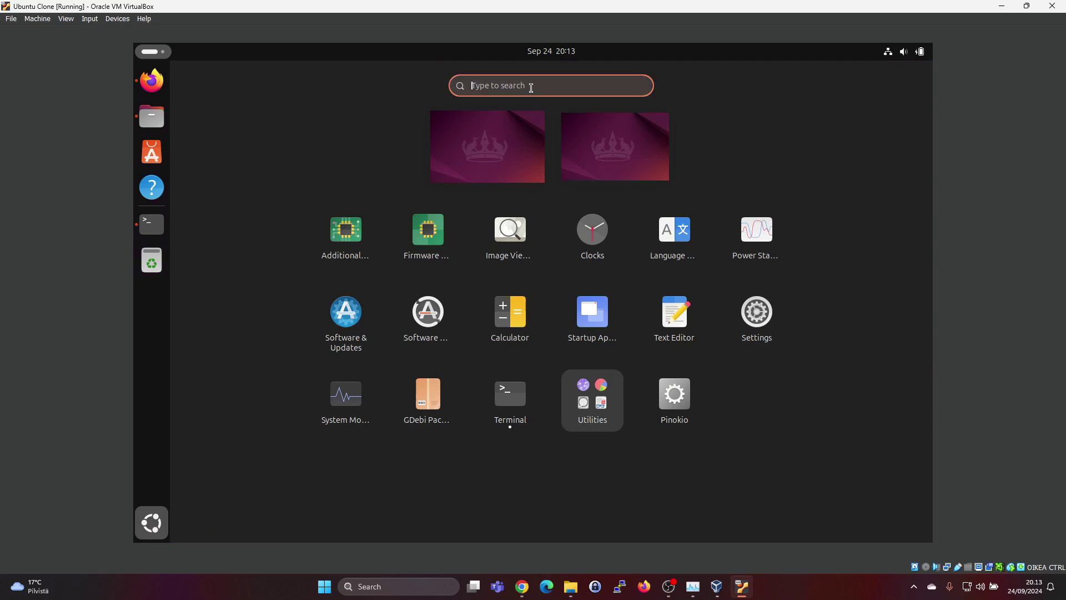
type("pinok")
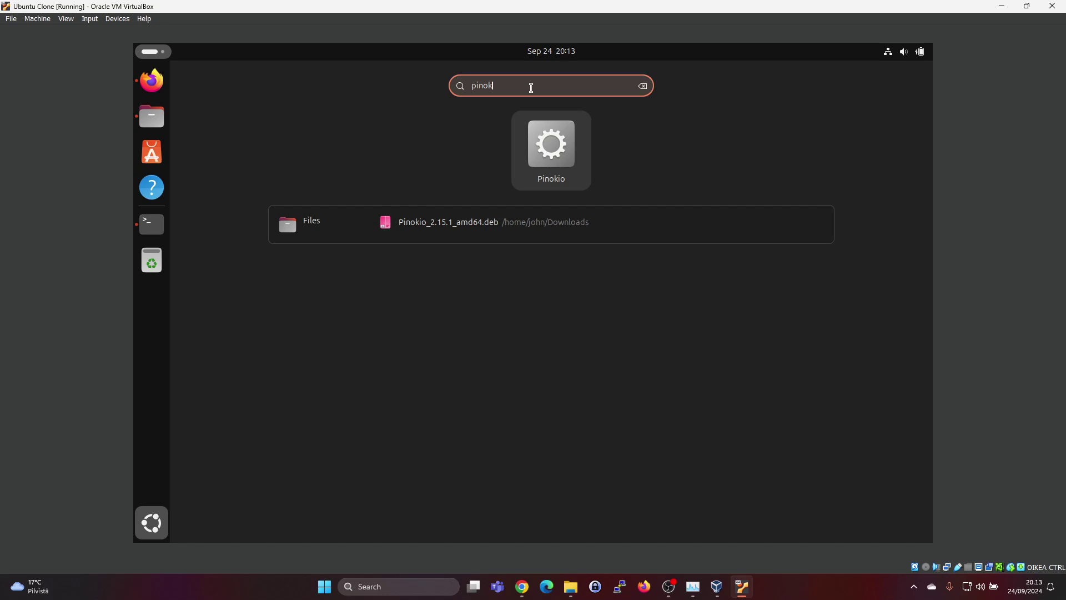
left_click(587, 173)
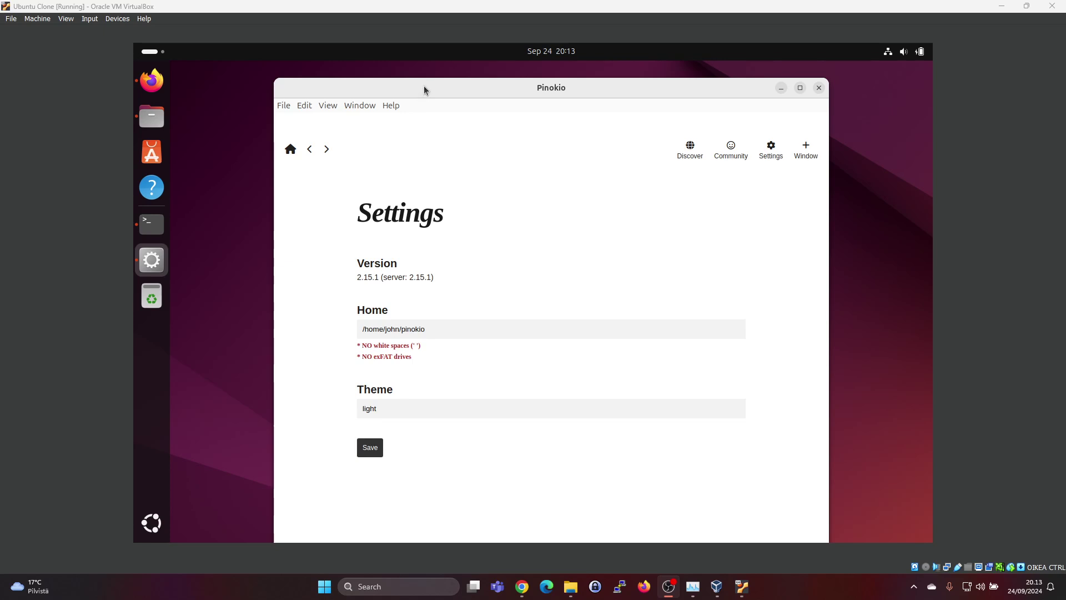
Step: Change Pinokio's Theme setting from light to dark and save it
left_click_drag(424, 86, 390, 74)
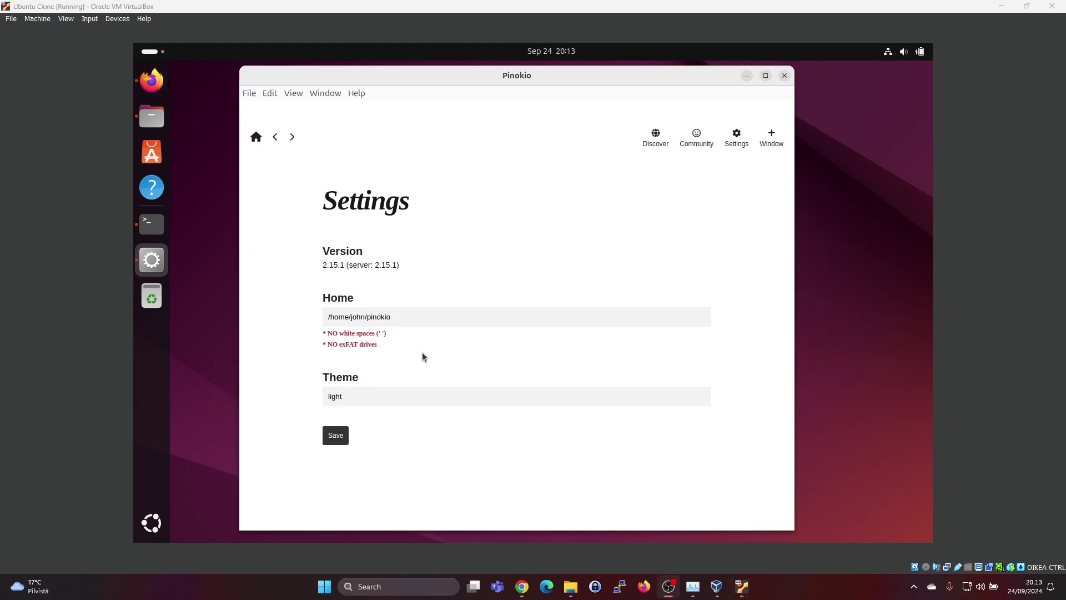
left_click(414, 398)
left_click(398, 415)
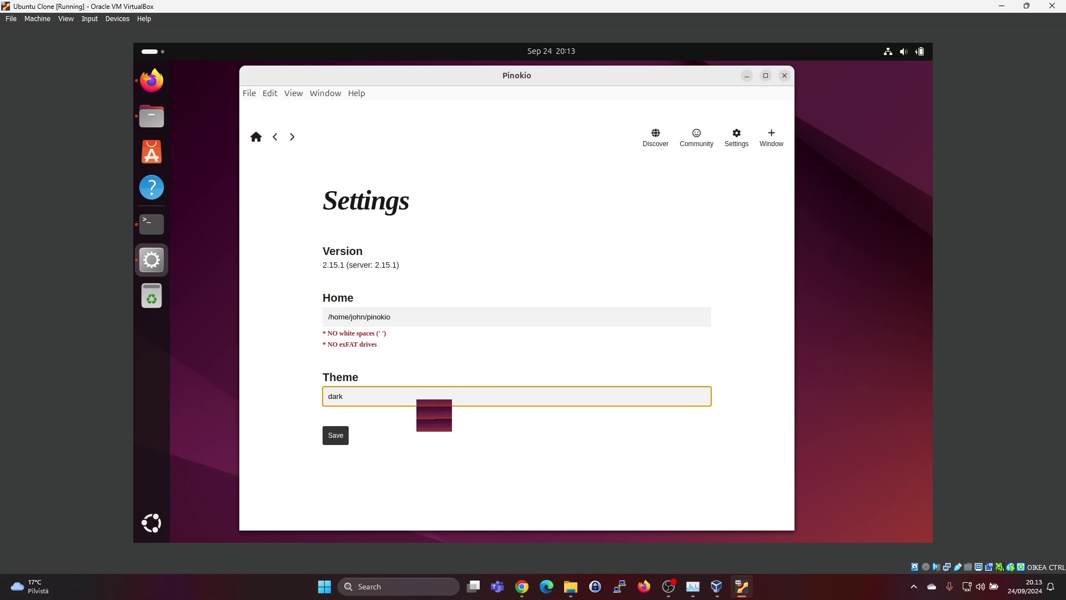
left_click(339, 437)
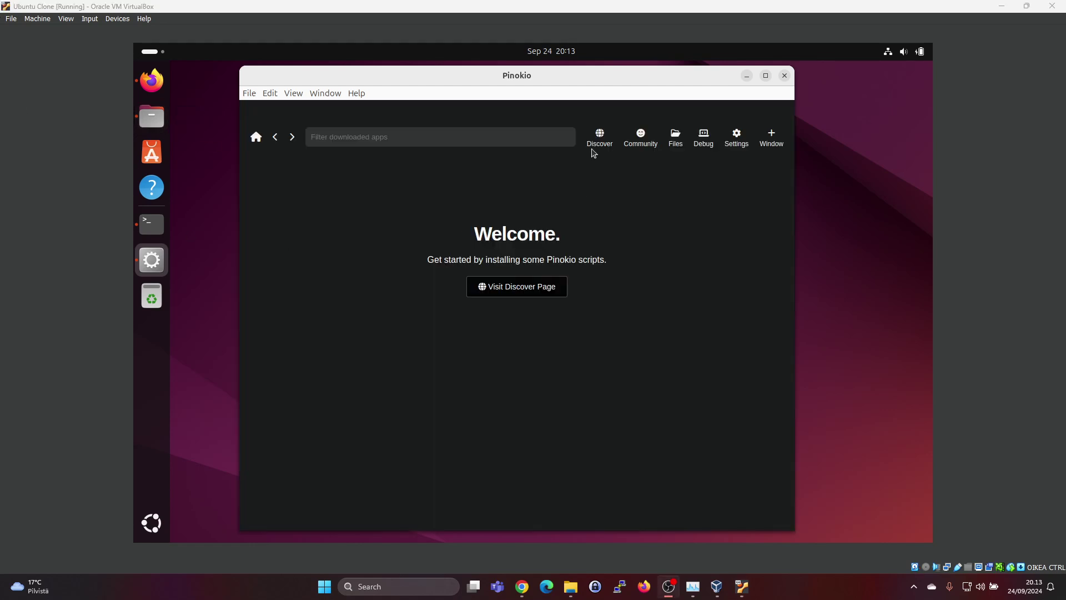
Step: Download Whisper-WebUI from Discover and install its required tools, starting with conda
left_click(599, 138)
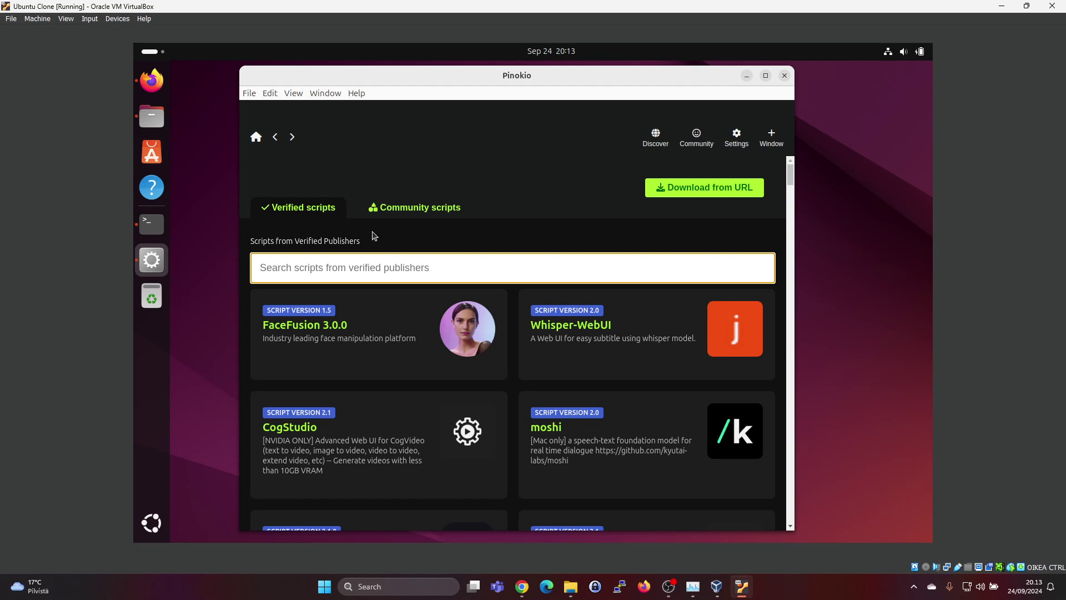
key("alt+Tab")
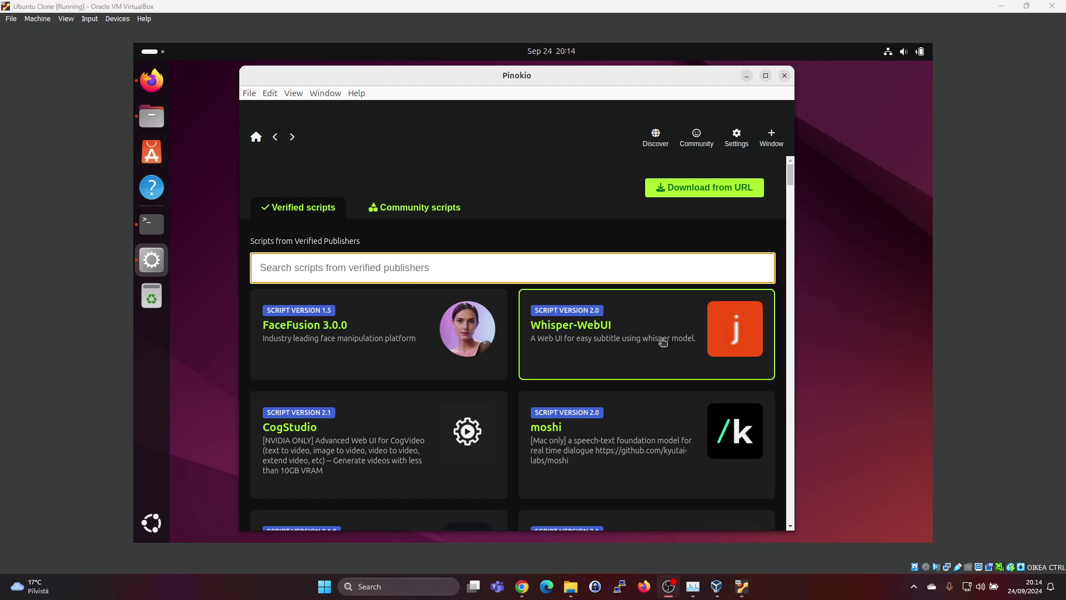
left_click(612, 341)
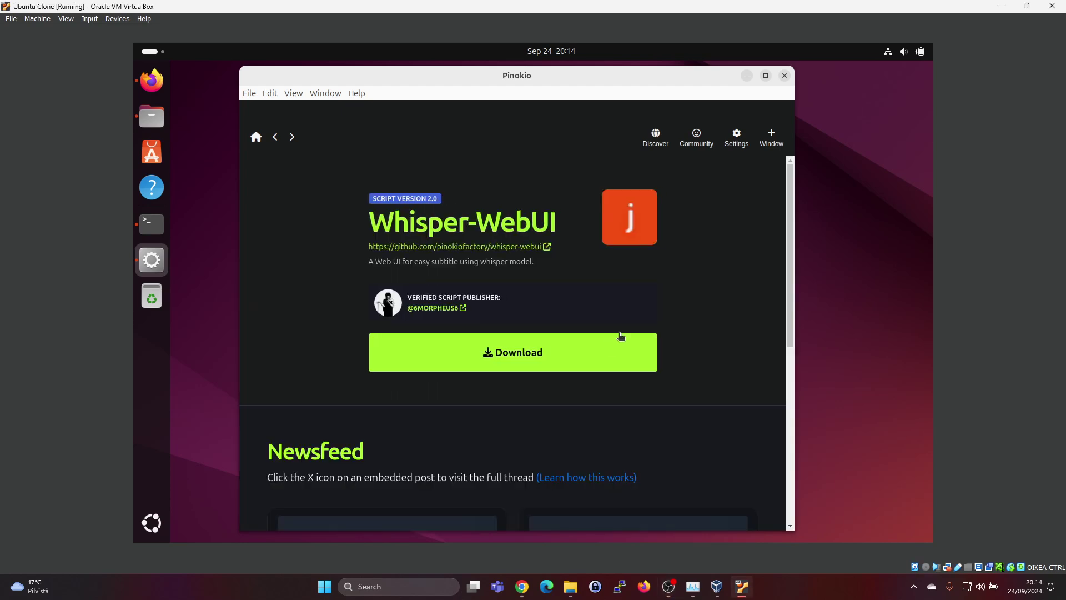
left_click(505, 348)
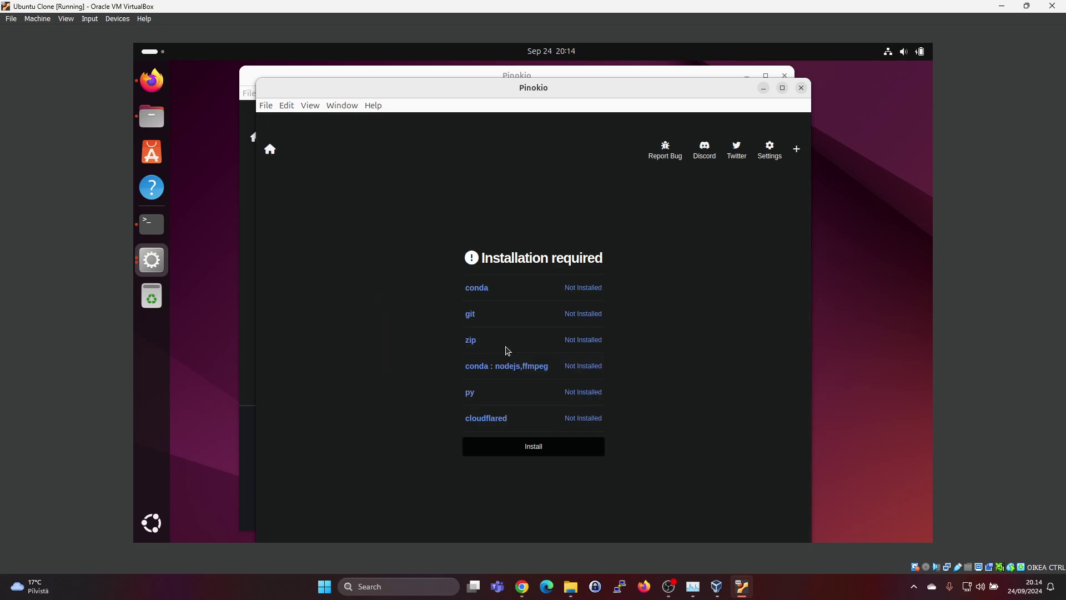
left_click(531, 453)
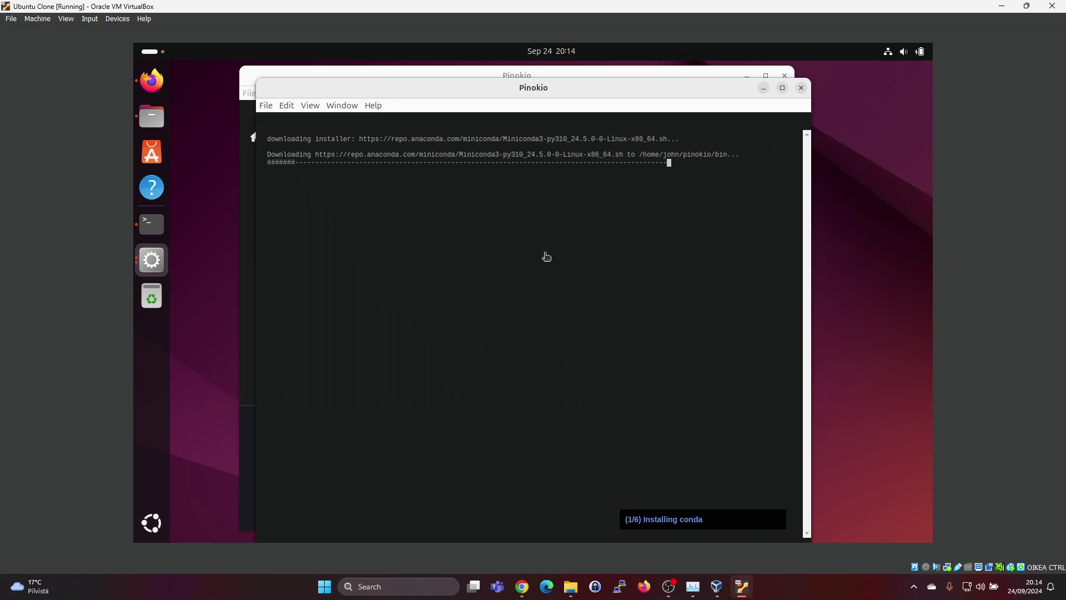
mouse_move(454, 84)
left_mouse_down()
mouse_move(450, 68)
mouse_move(461, 77)
left_mouse_up()
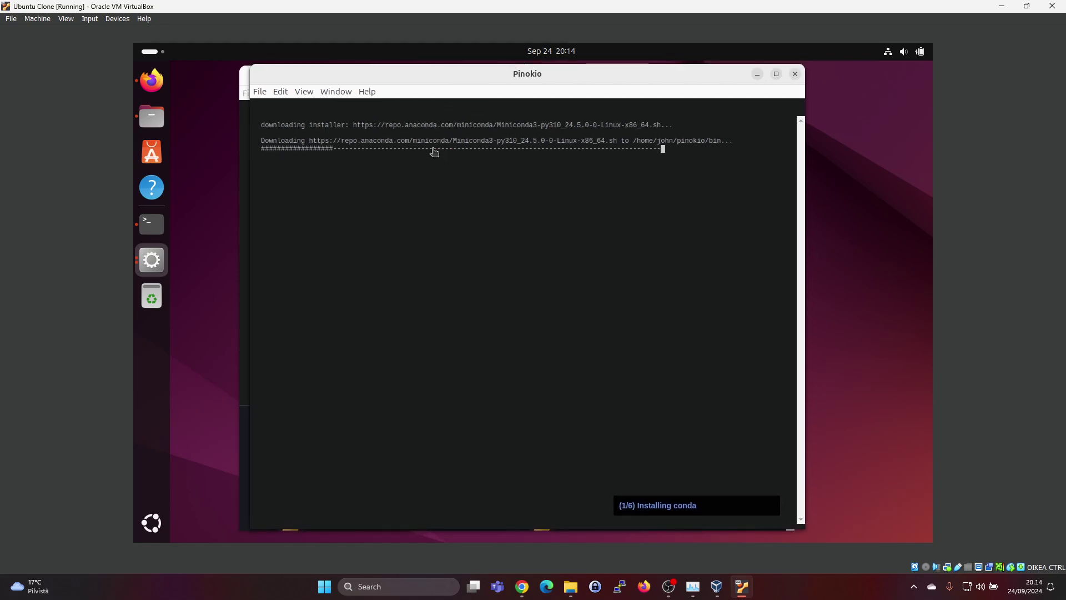